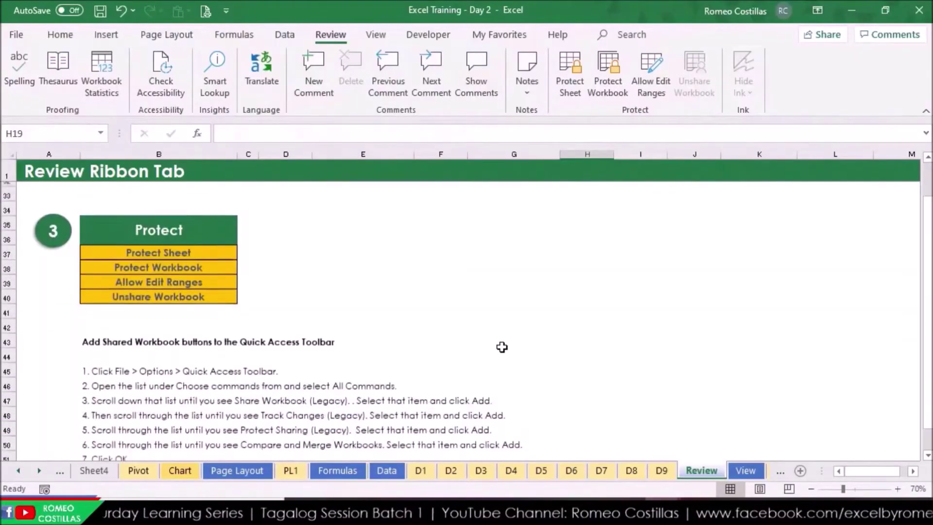
{"action": "scroll", "coordinate": [501, 347], "scroll_direction": "up", "scroll_amount": 3}
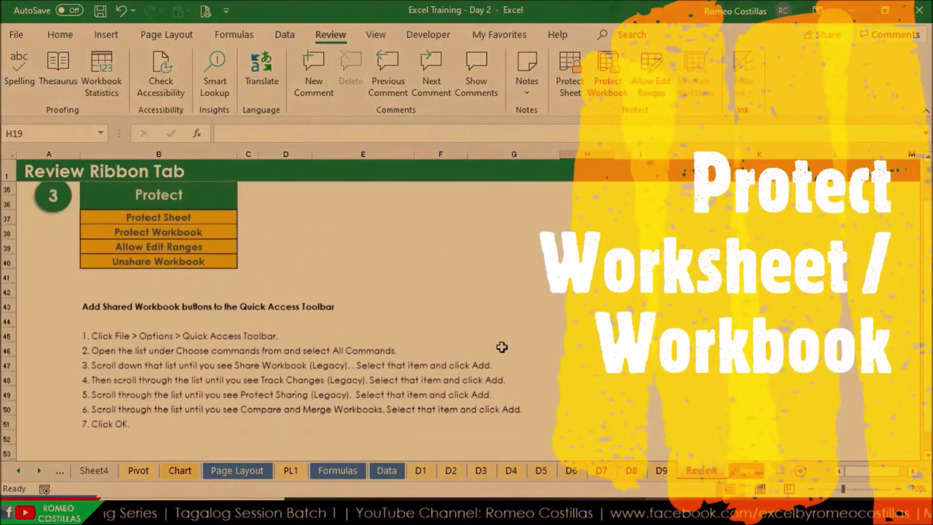
{"action": "left_click", "coordinate": [575, 78]}
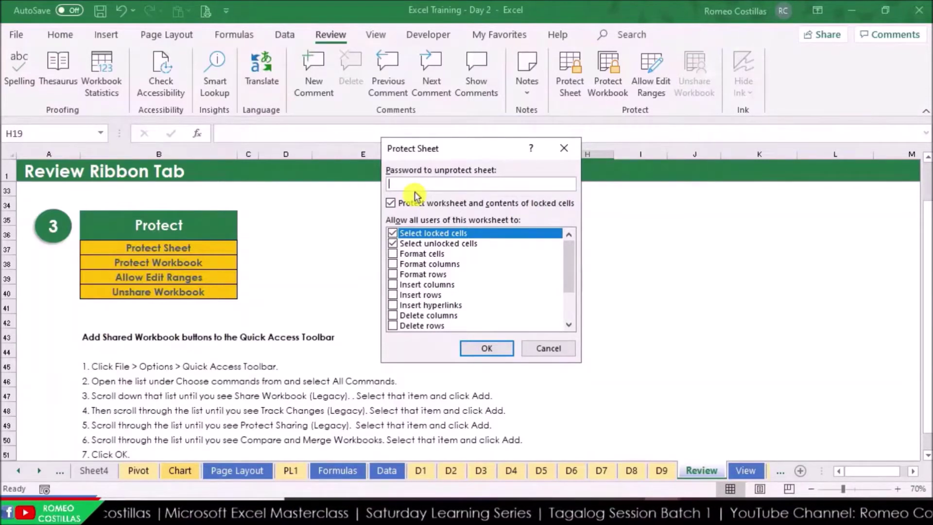
{"action": "key", "text": "Escape"}
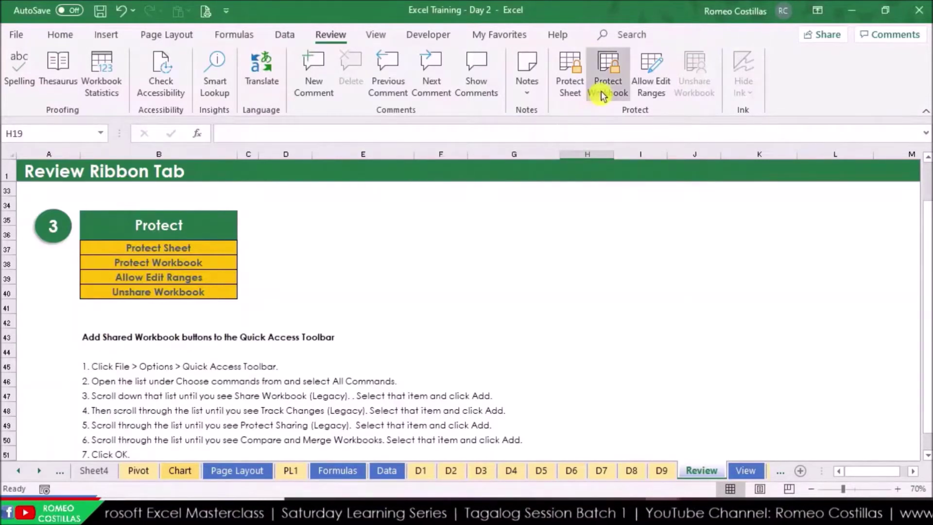
{"action": "left_click", "coordinate": [602, 96]}
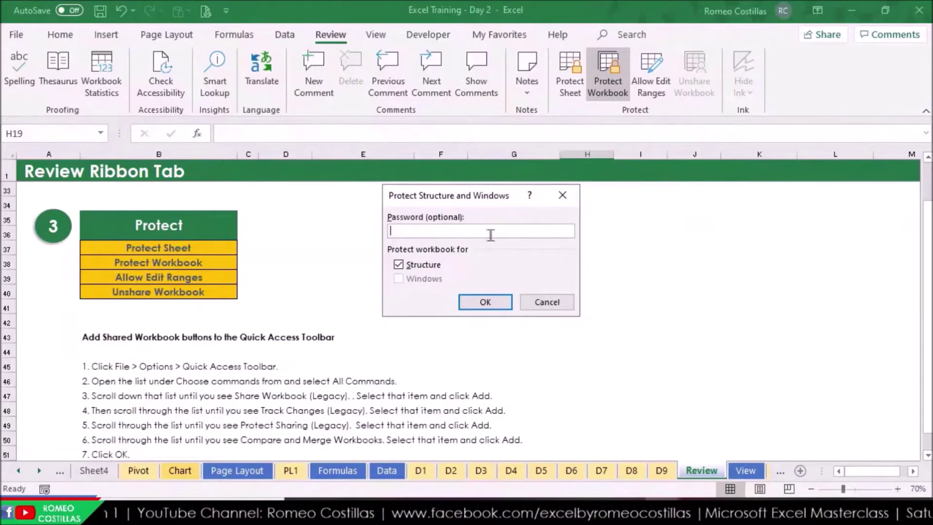
{"action": "key", "text": "Escape"}
From the Data sheet tab, apply Protect Workbook structure protection with no password.
{"action": "right_click", "coordinate": [386, 474]}
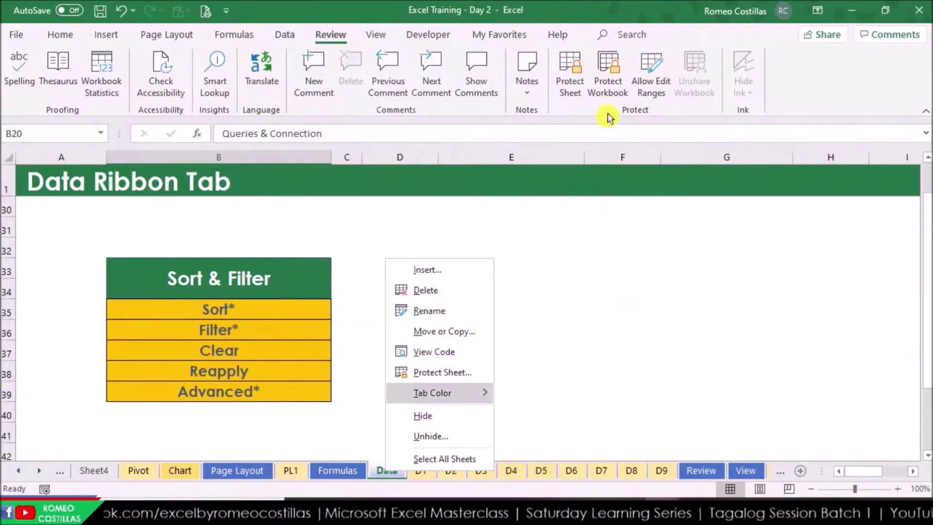
{"action": "left_click", "coordinate": [608, 81]}
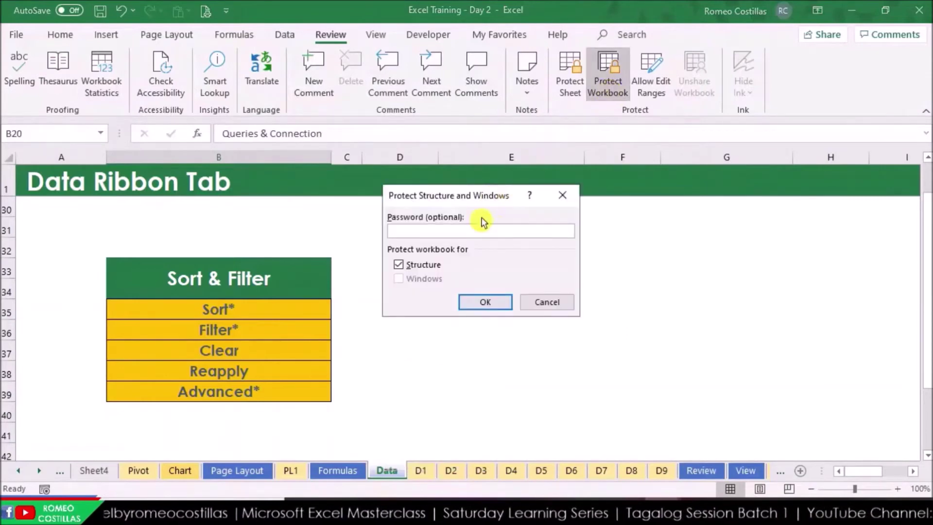
{"action": "left_click", "coordinate": [482, 302]}
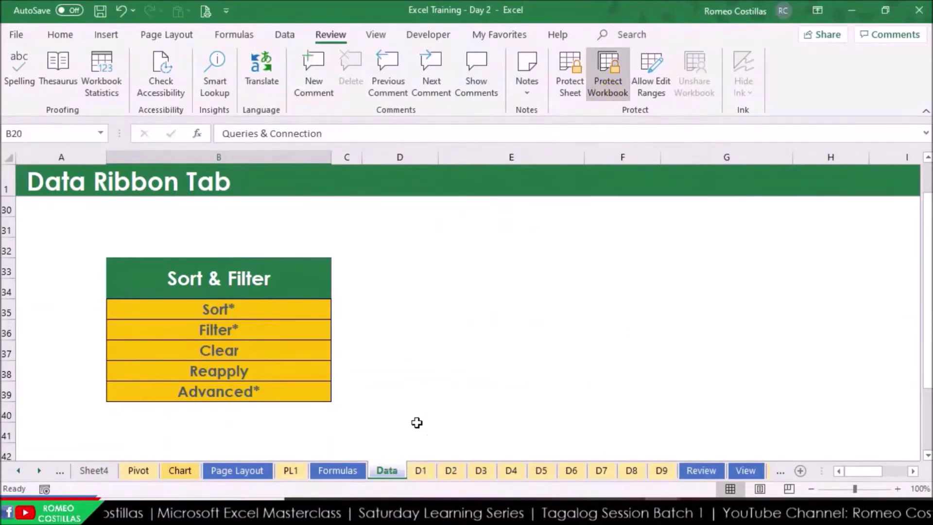
{"action": "right_click", "coordinate": [392, 468]}
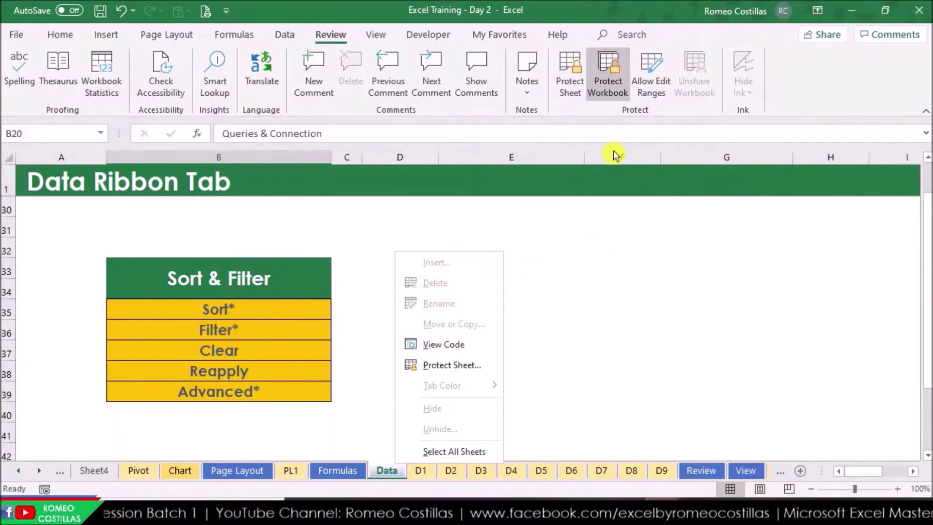
{"action": "left_click", "coordinate": [613, 90]}
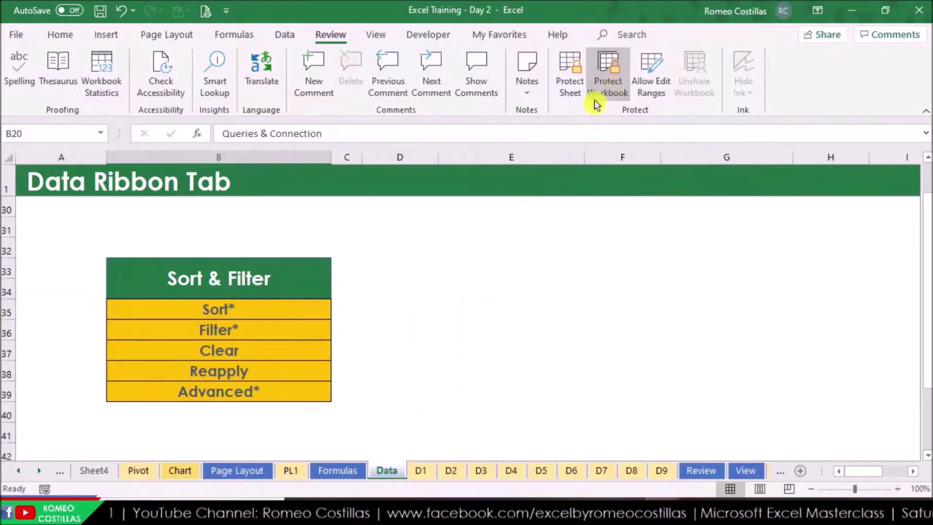